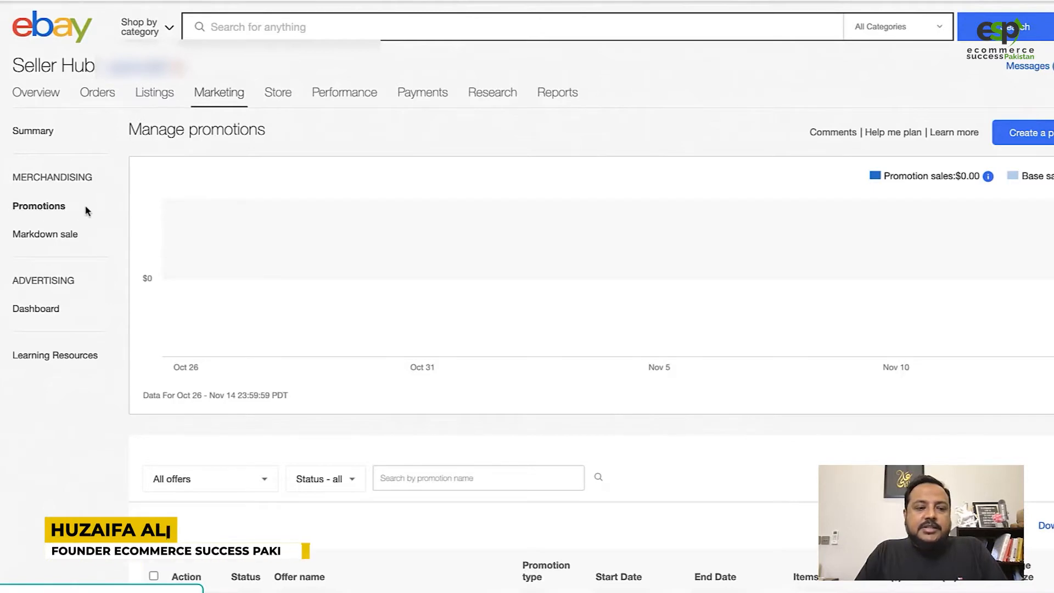
- Start creating a new order discount promotion
drag(75, 212, 38, 213)
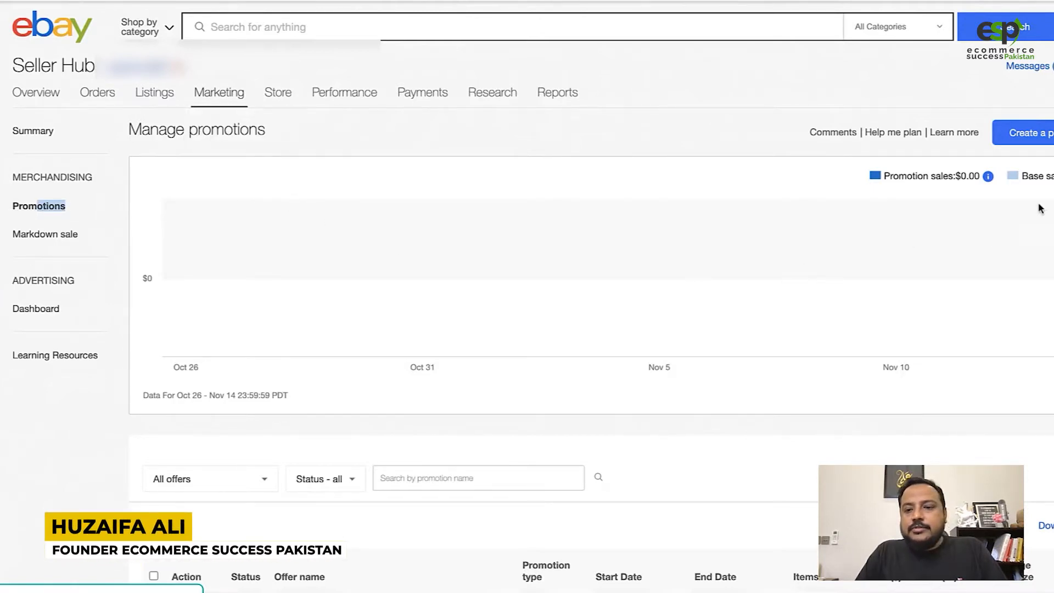
click(1022, 133)
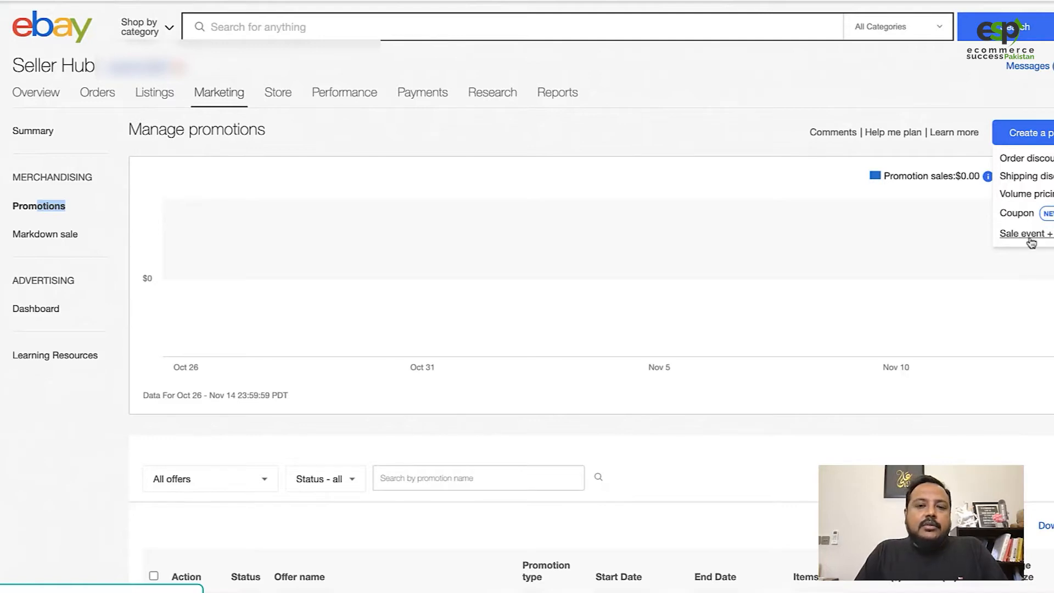
click(1036, 163)
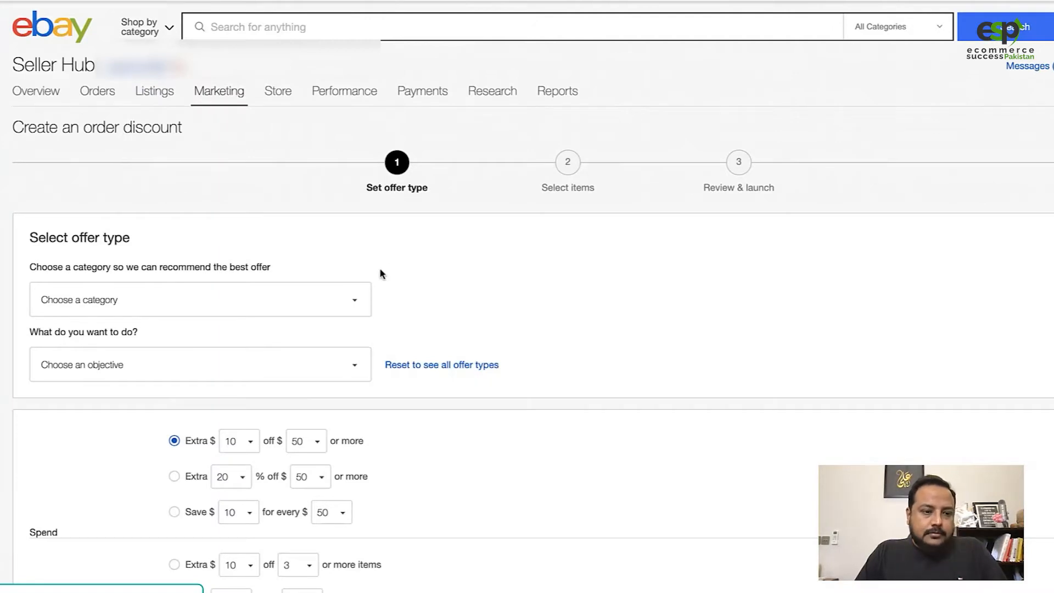
- Set the offer category to Collectibles and art and the objective to Attract buyers at peak shopping times
double_click(141, 266)
click(354, 306)
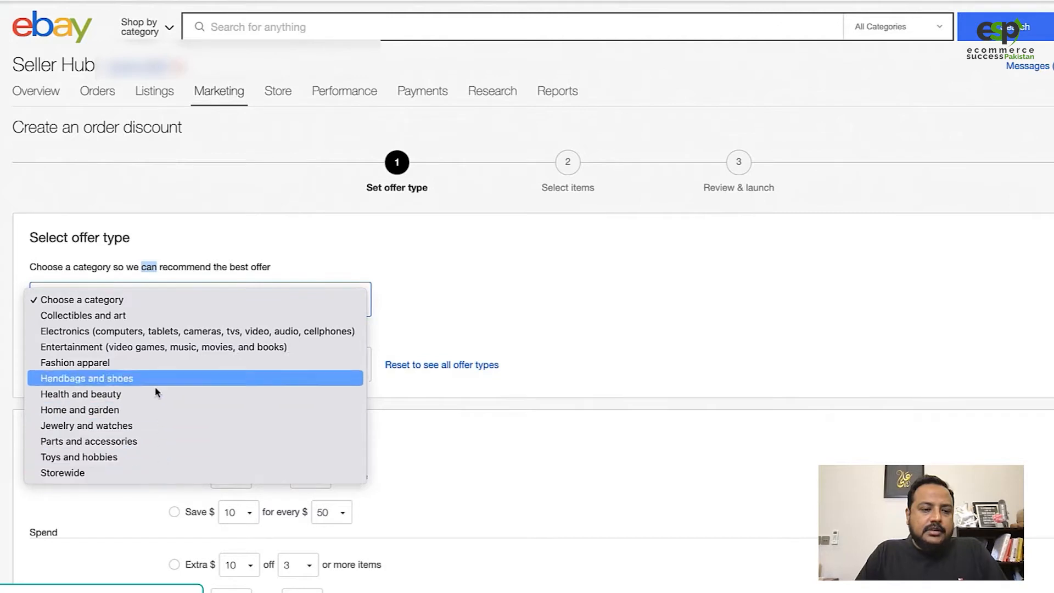
click(127, 318)
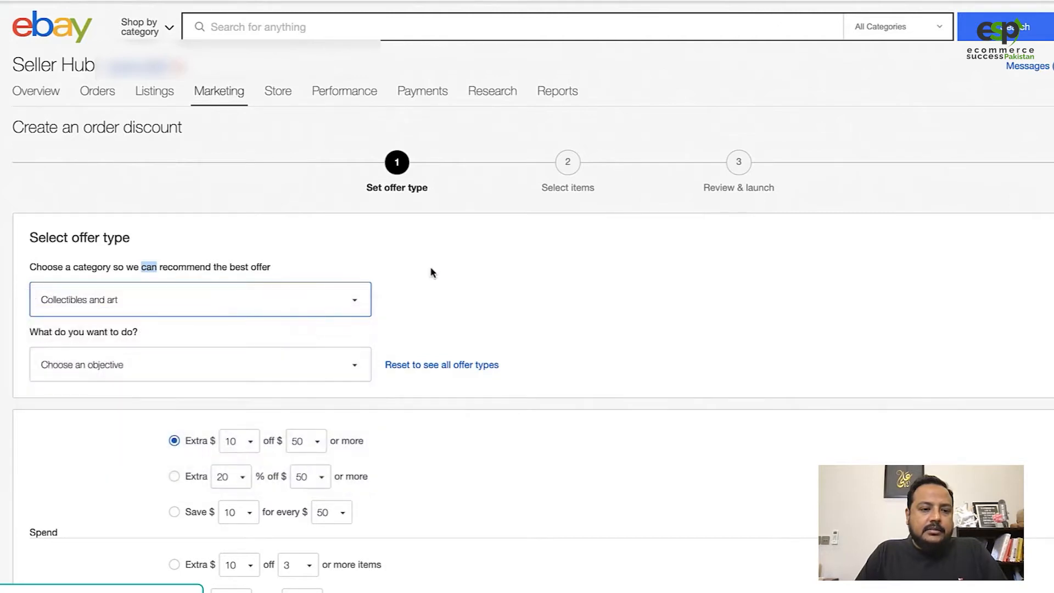
scroll(441, 359, down, 1)
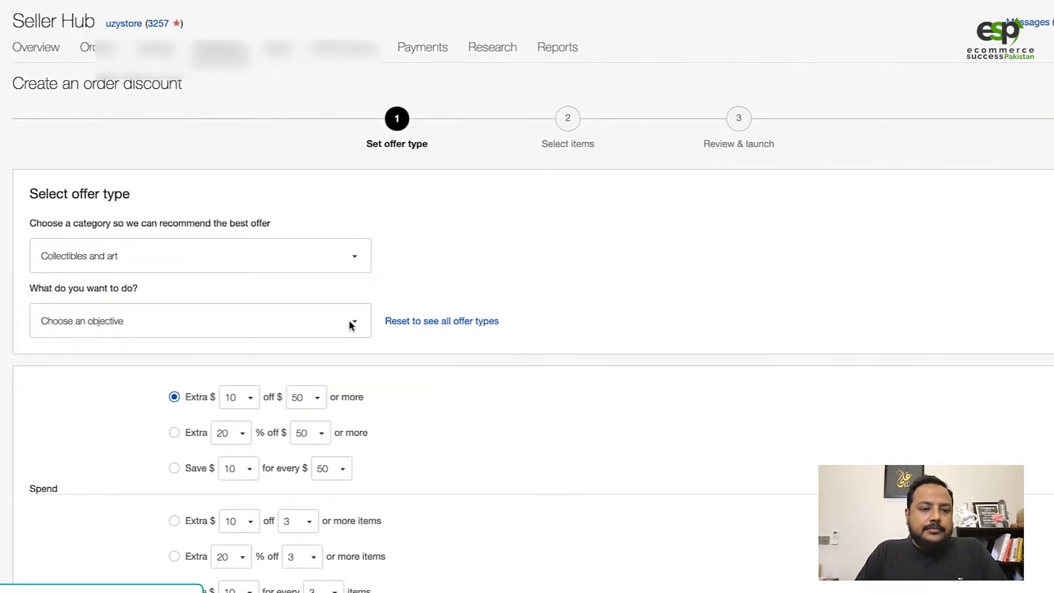
click(352, 325)
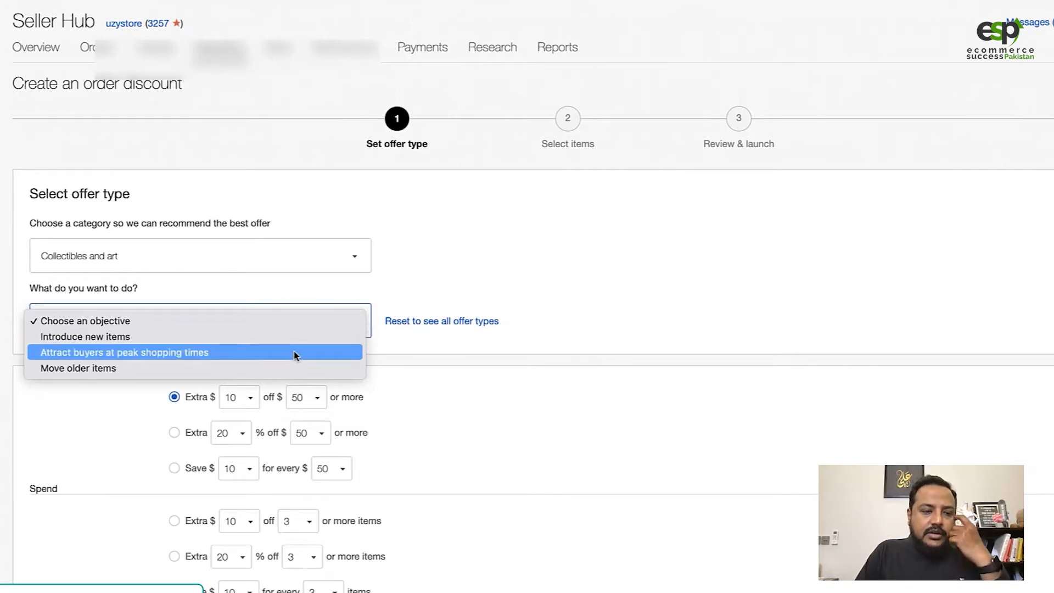
click(201, 354)
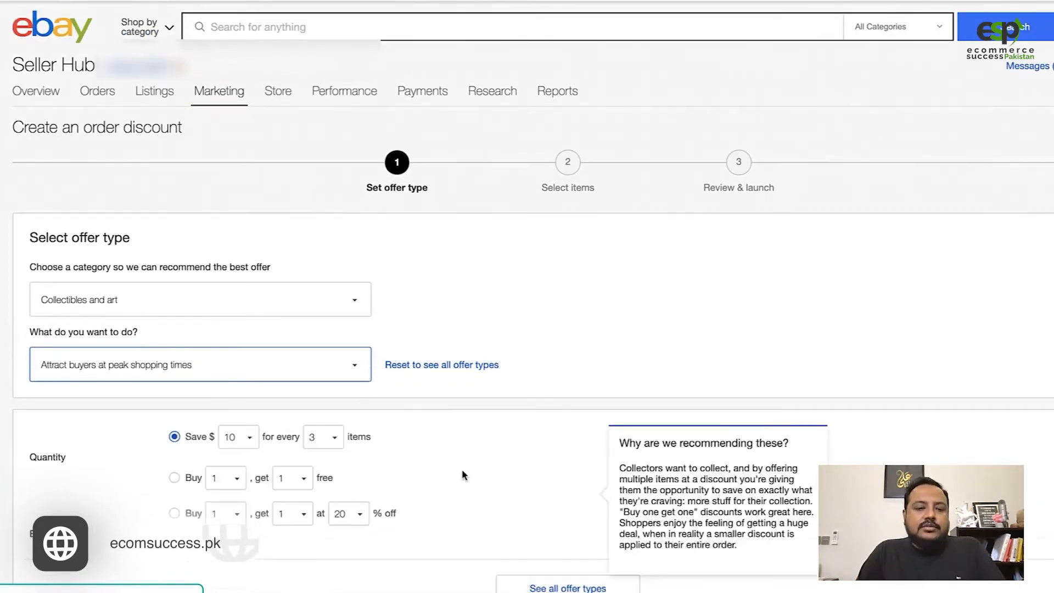
- Try the quantity offer, setting it to save $25 for every 3 items
scroll(490, 500, down, 1)
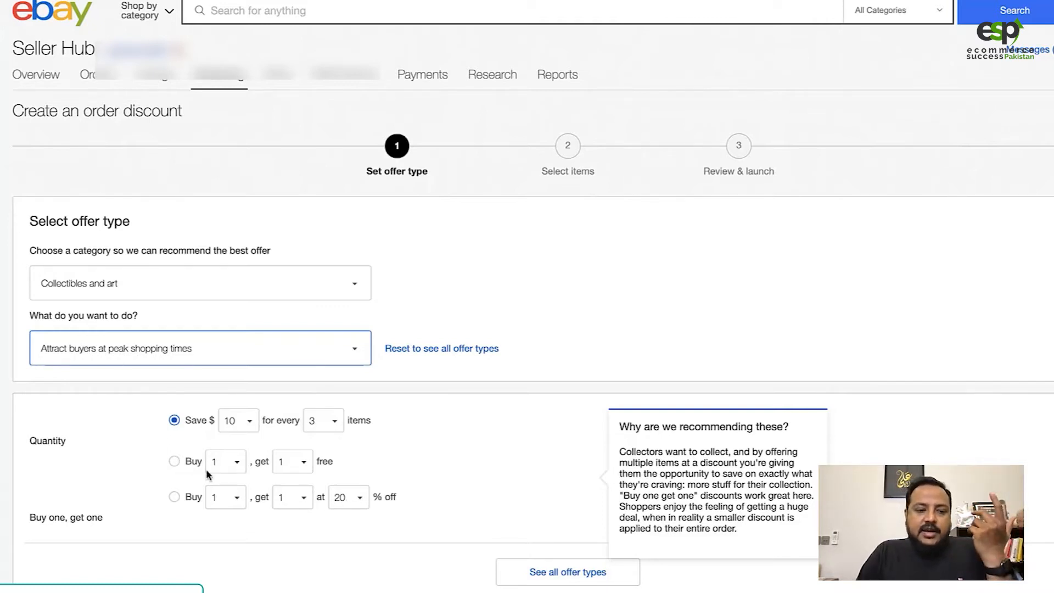
click(174, 462)
click(175, 496)
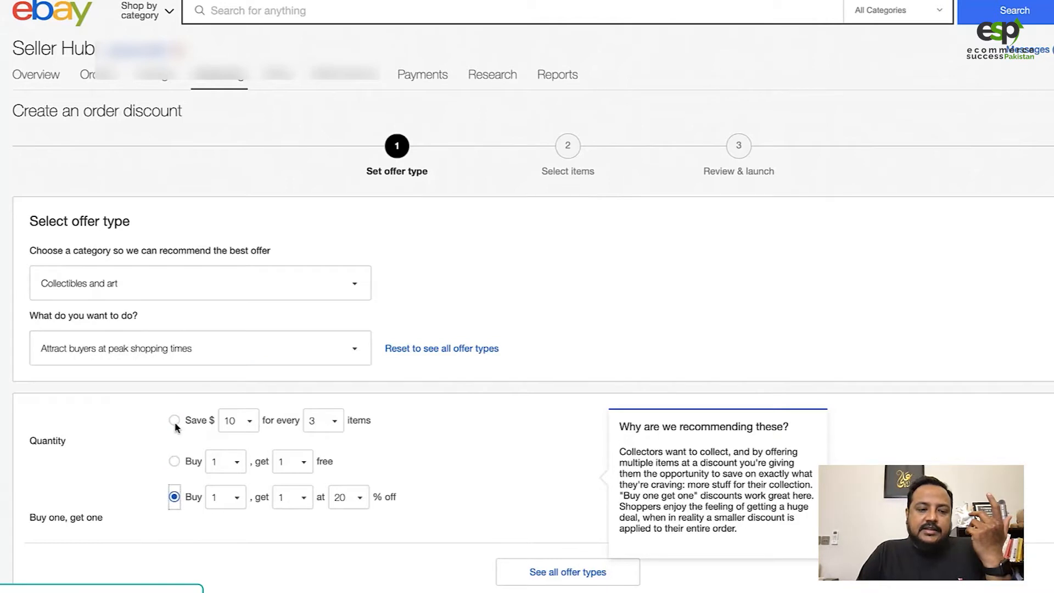
click(175, 421)
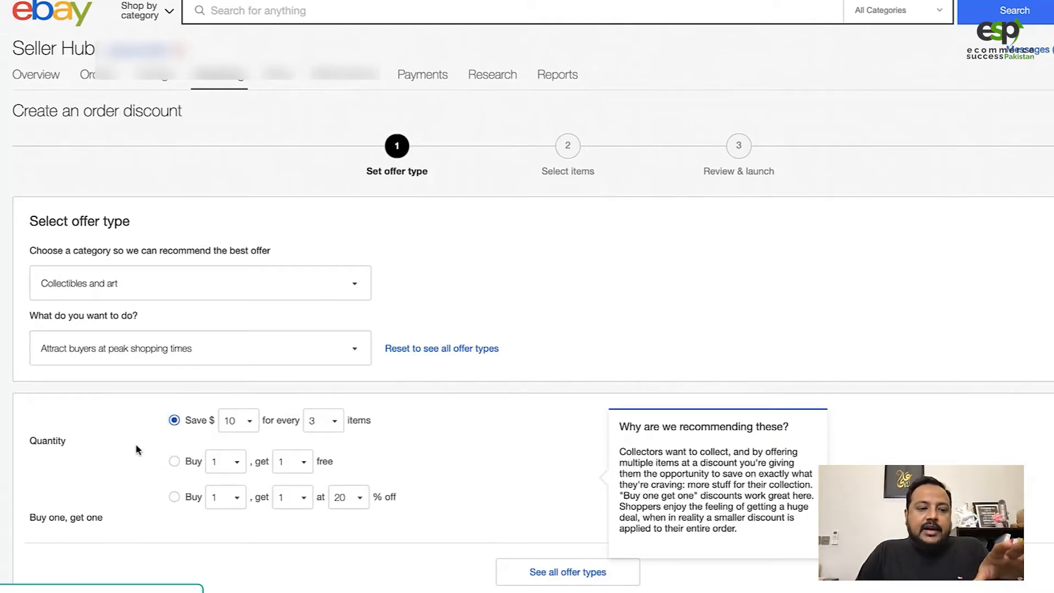
click(248, 423)
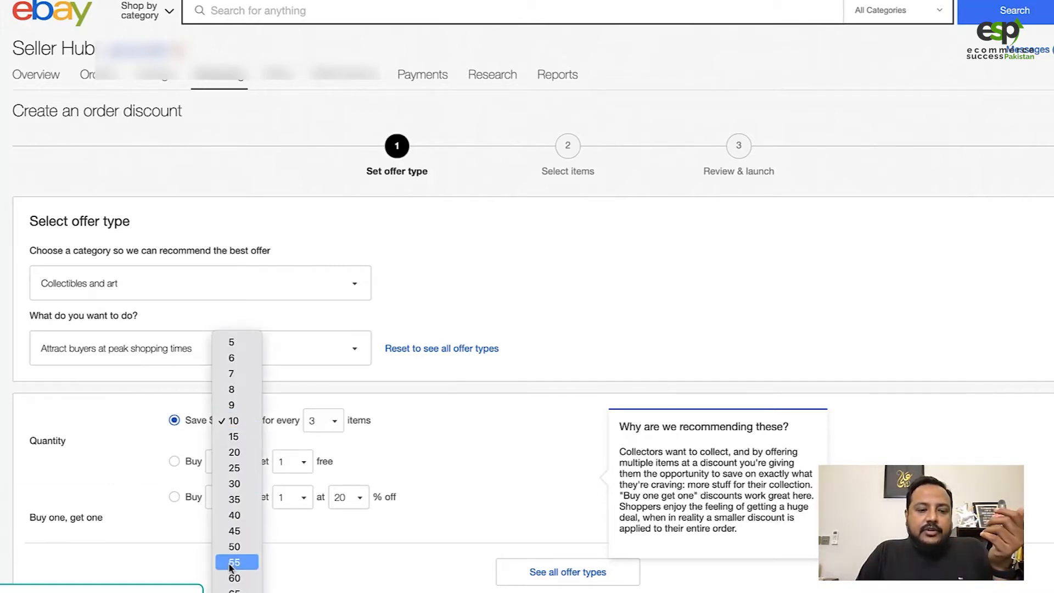
click(234, 468)
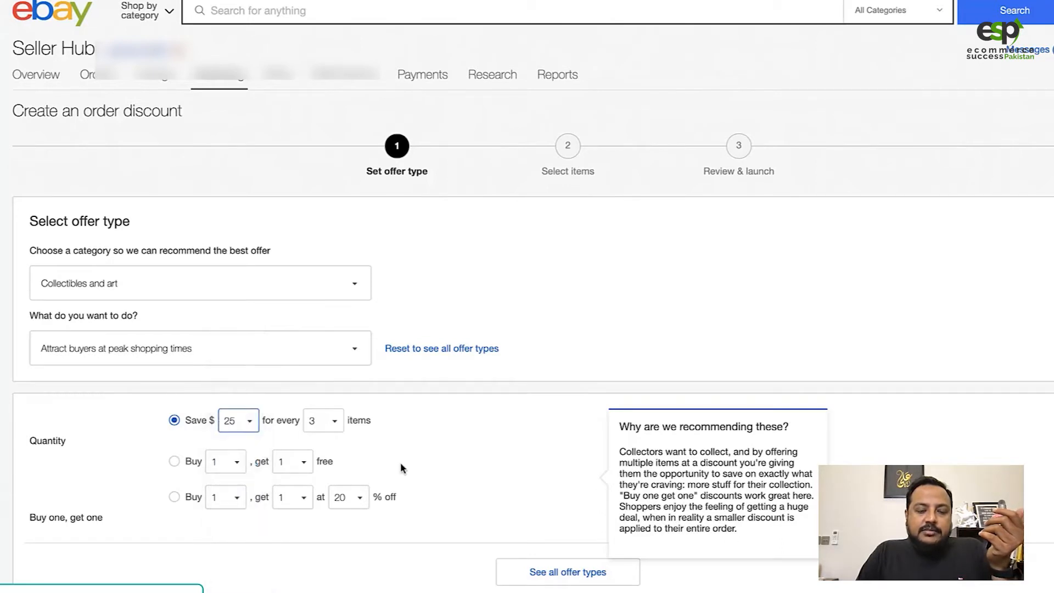
click(334, 422)
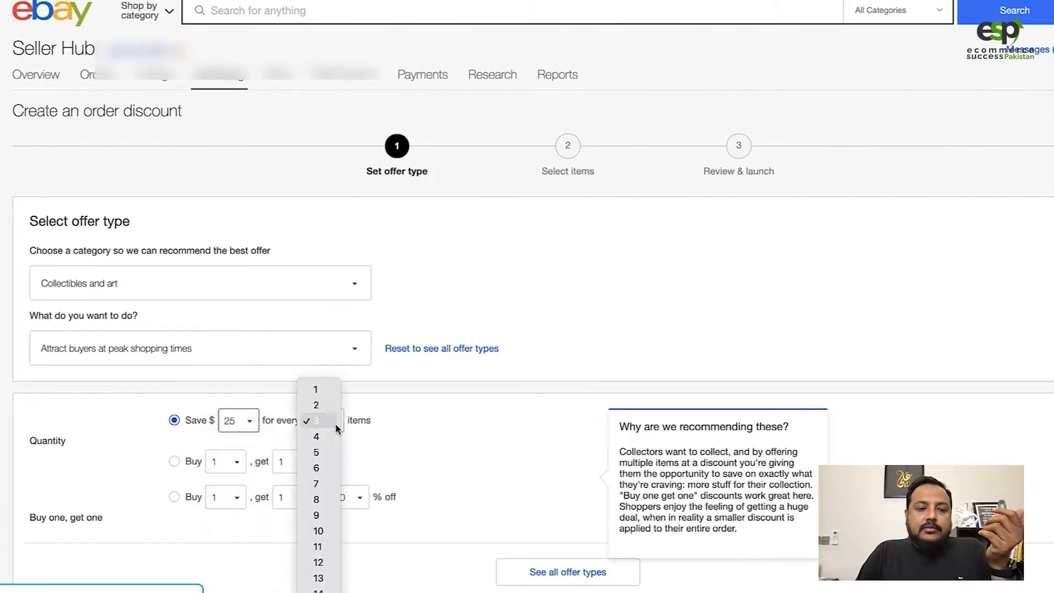
click(384, 428)
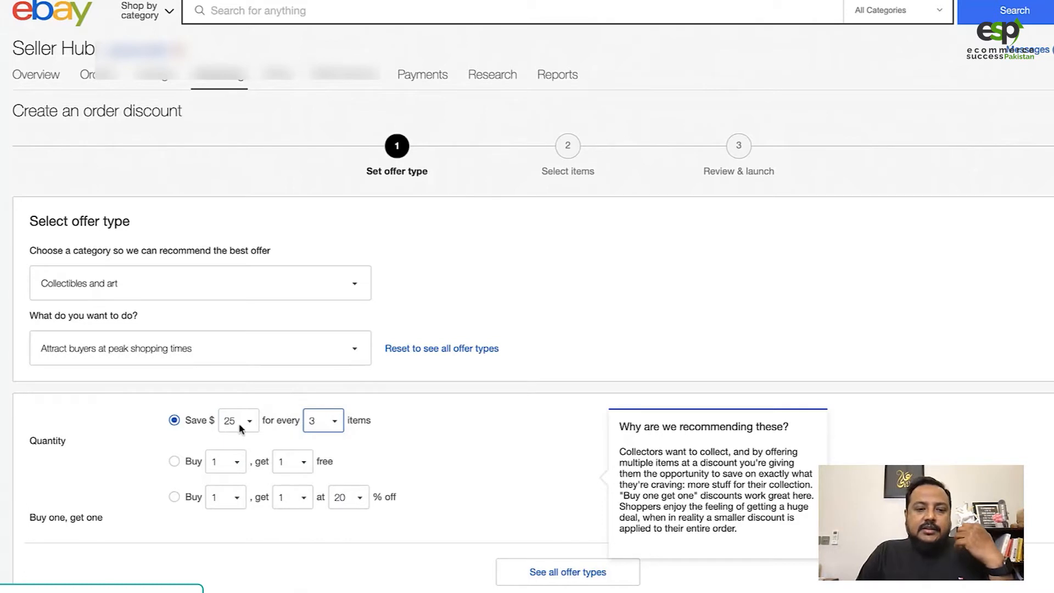
- Try the free-item offer, setting it to buy 2, get 1 free
click(174, 462)
click(300, 465)
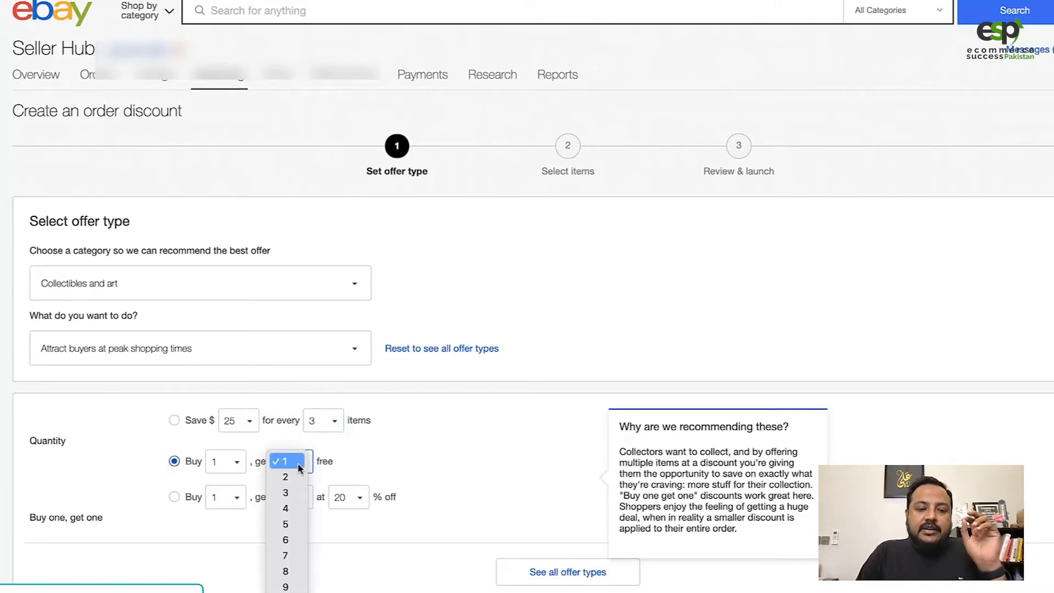
click(330, 469)
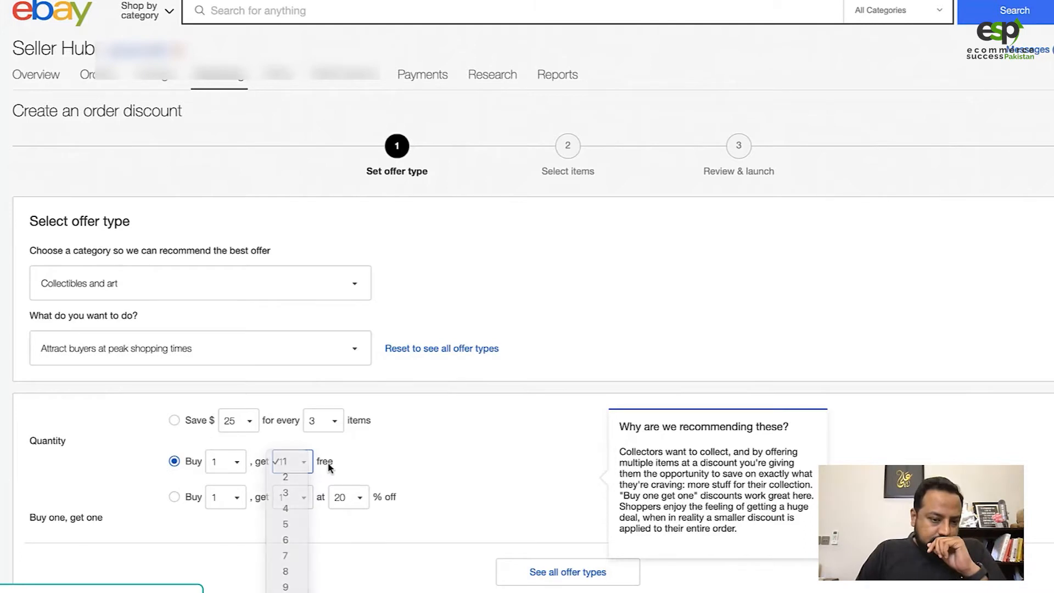
click(231, 465)
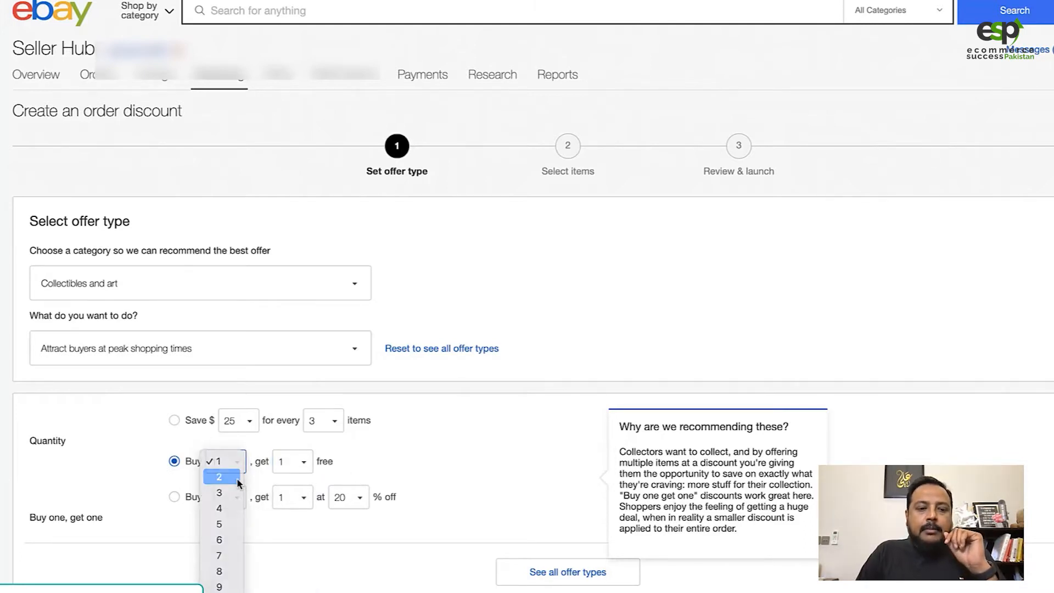
click(238, 480)
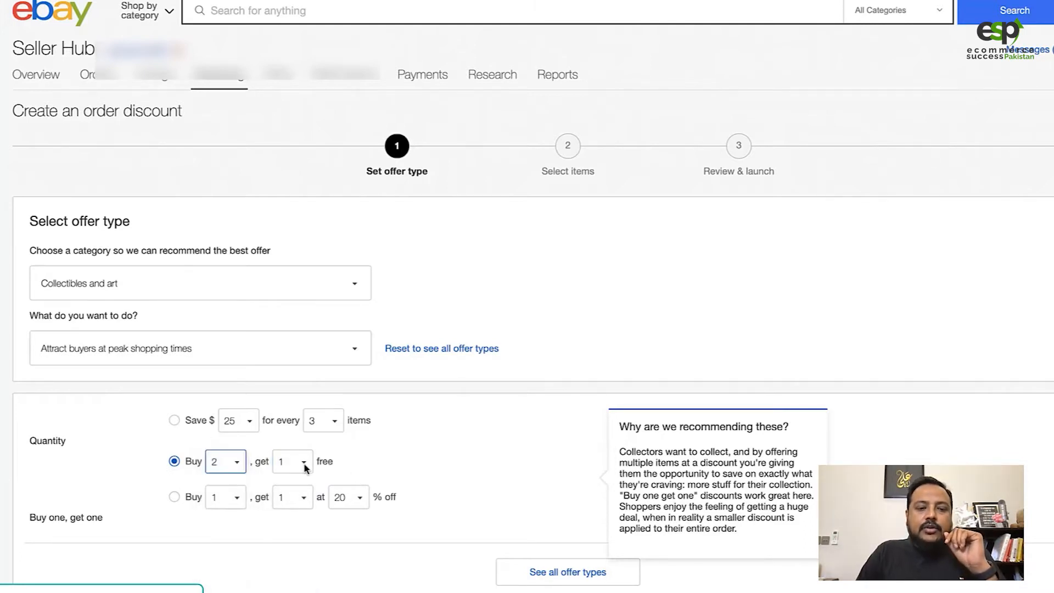
click(373, 457)
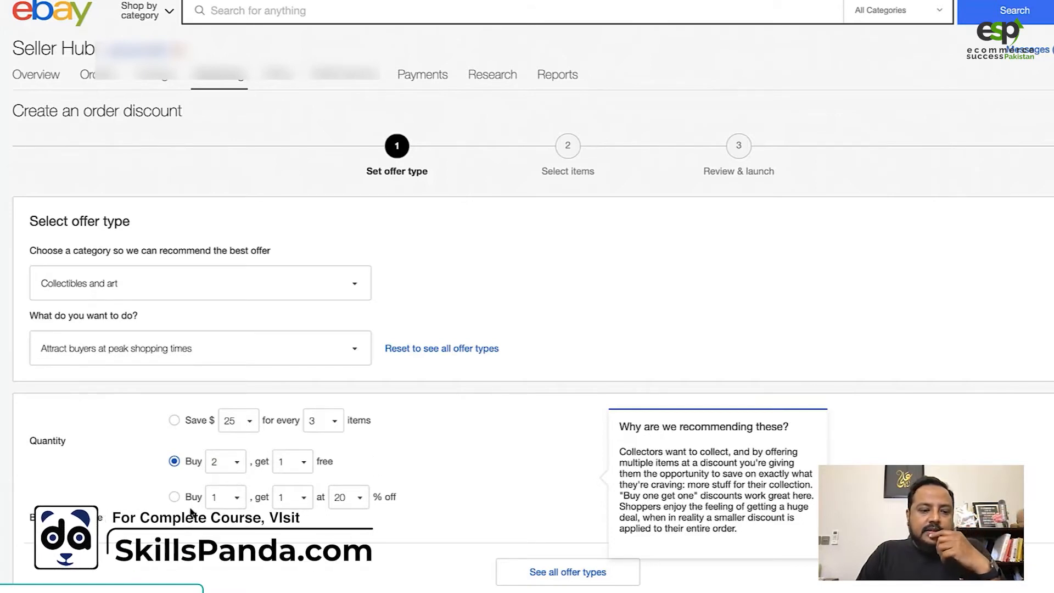
- Set the offer to buy 1, get 1 at 25% off and continue to item selection
click(174, 497)
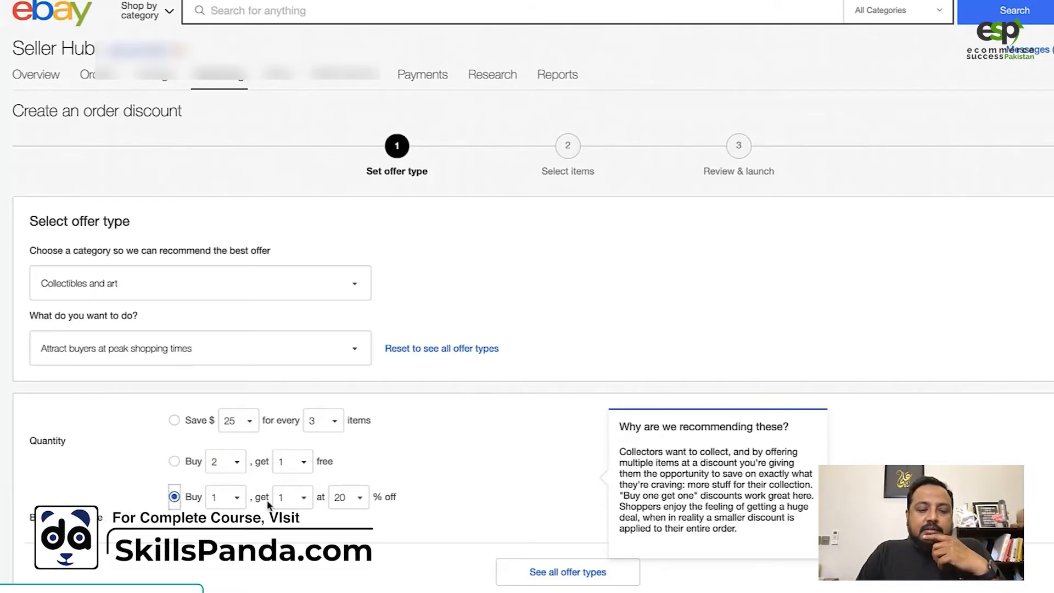
click(295, 503)
click(337, 535)
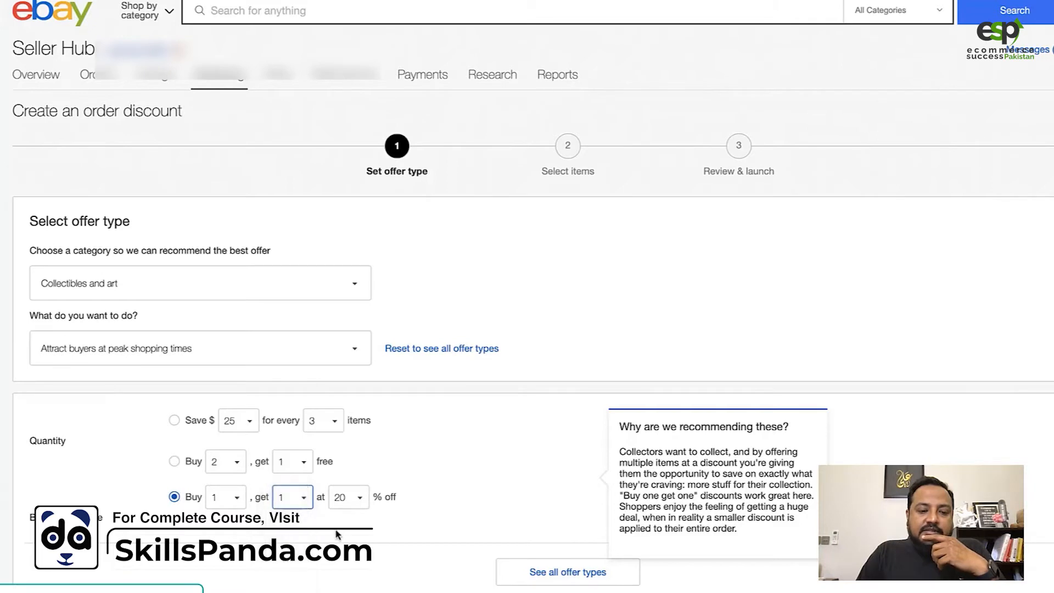
click(353, 504)
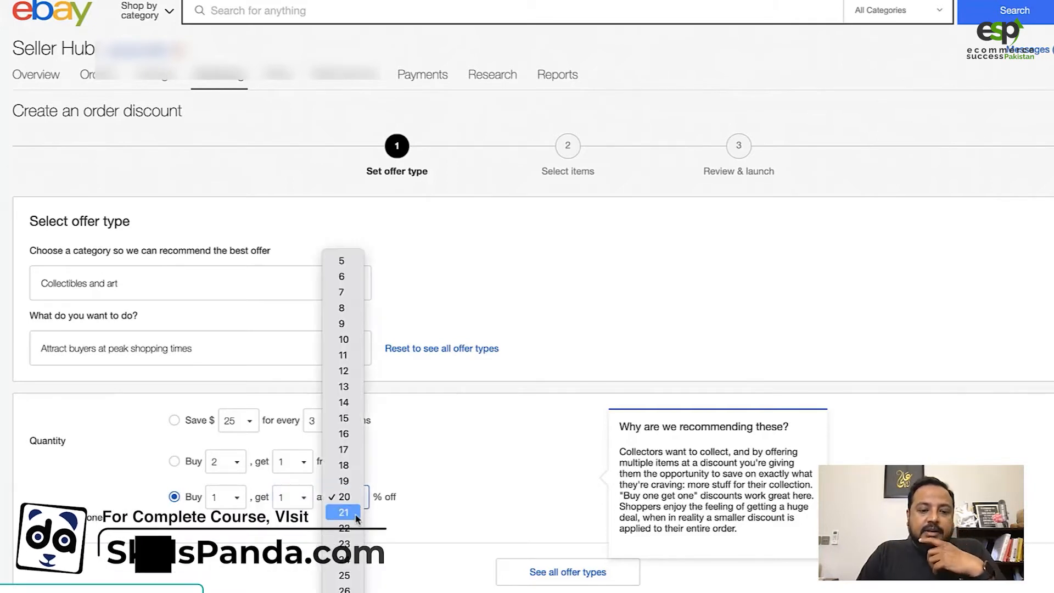
scroll(355, 587, down, 6)
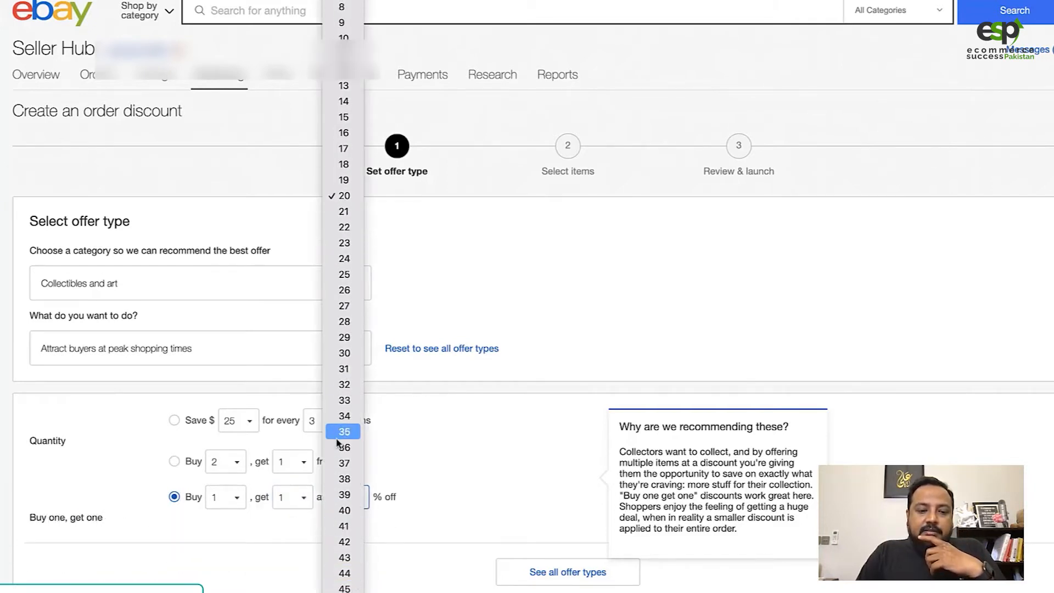
click(343, 276)
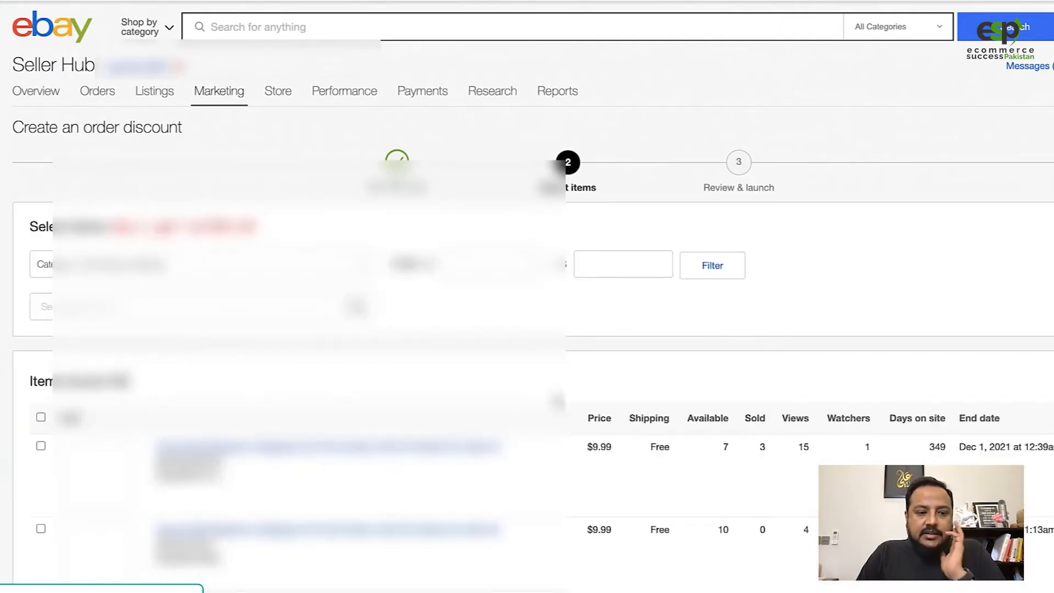
- Include the first two listed items in the offer and continue to the review
click(40, 445)
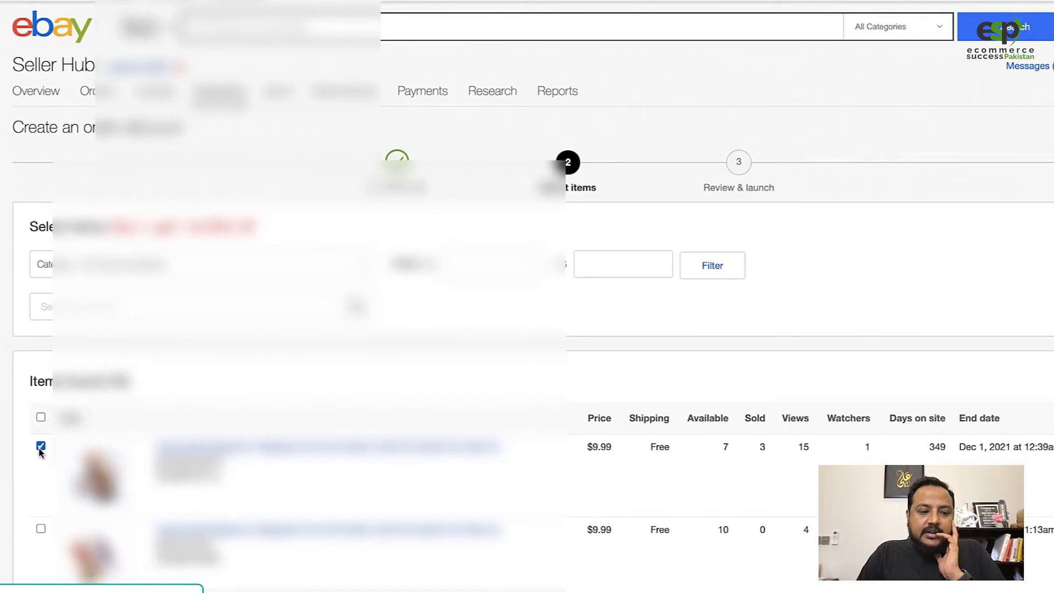
click(41, 528)
scroll(42, 544, down, 3)
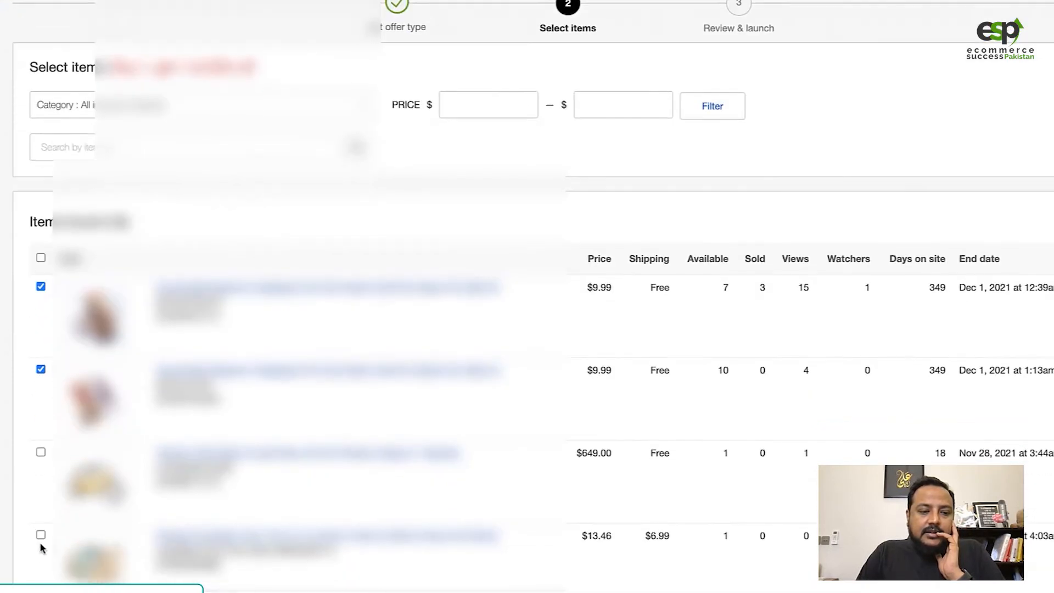
scroll(121, 385, up, 3)
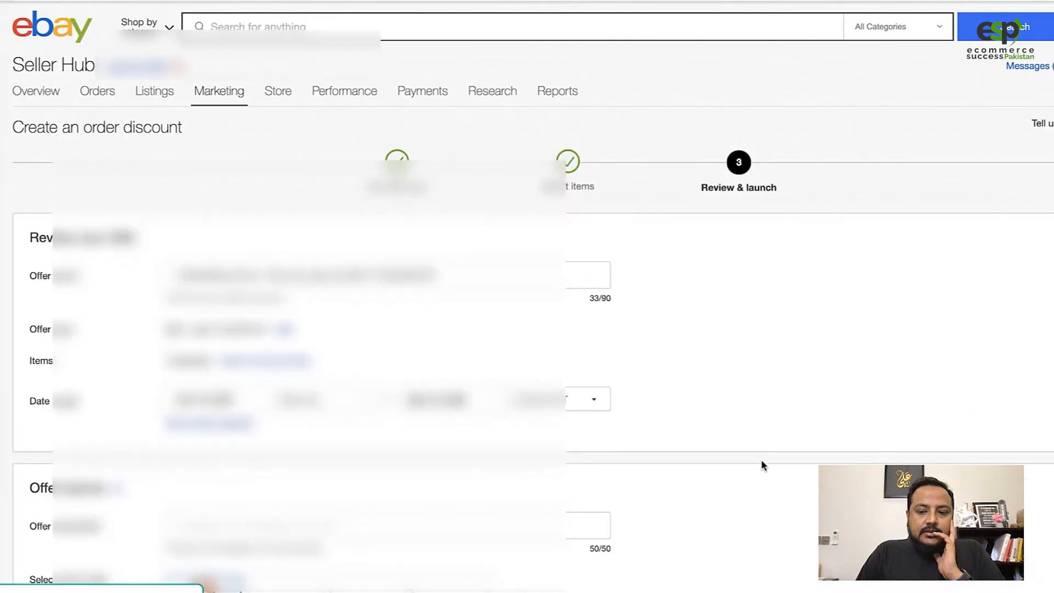
- Rewrite the beginning of the offer name with "Buy 1 get 1" wording
click(208, 277)
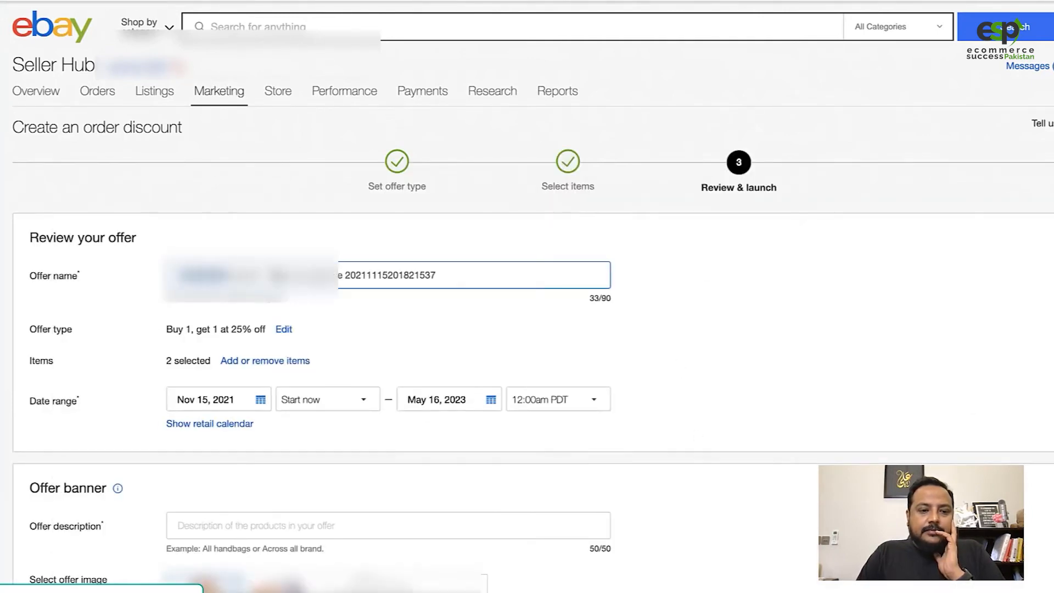
drag(257, 275, 143, 278)
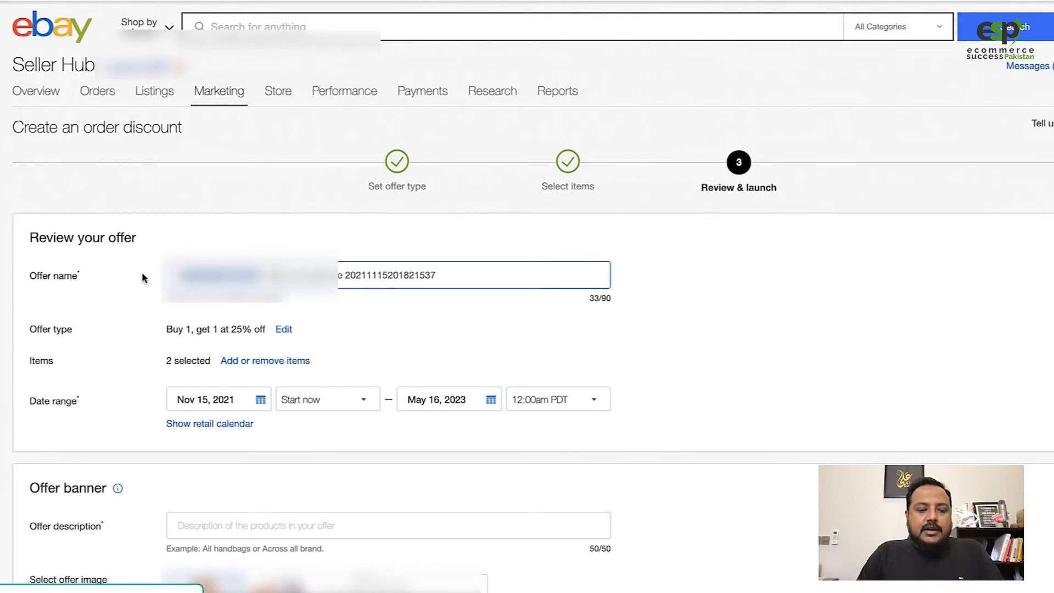
text(Buy 1 get 1)
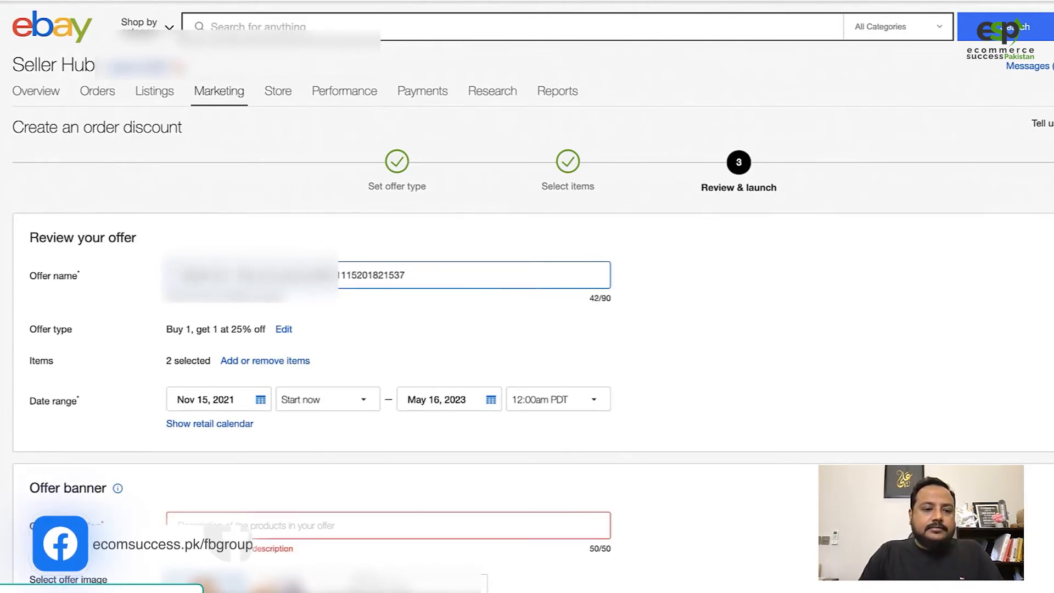
key(BackSpace)
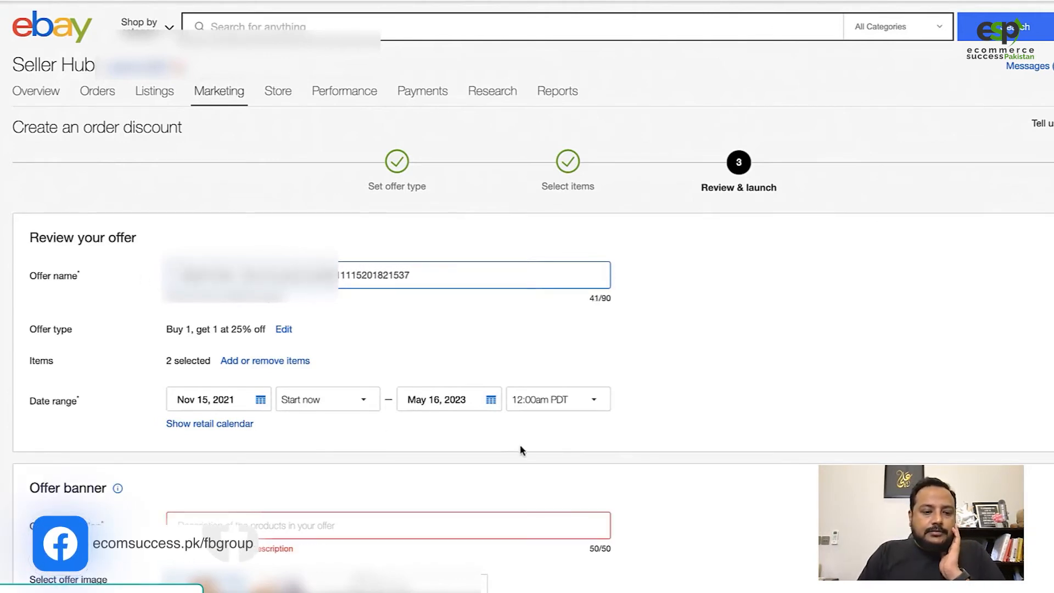
- Enter "Buy one get another for 25% off" as the offer banner's description
click(404, 521)
text(B)
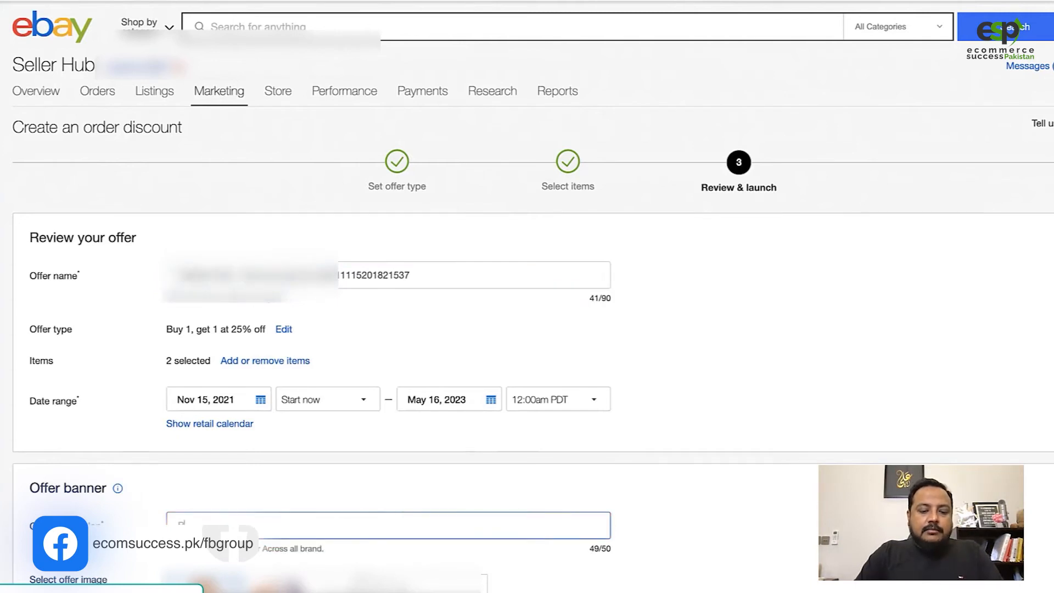
text(uy one get an)
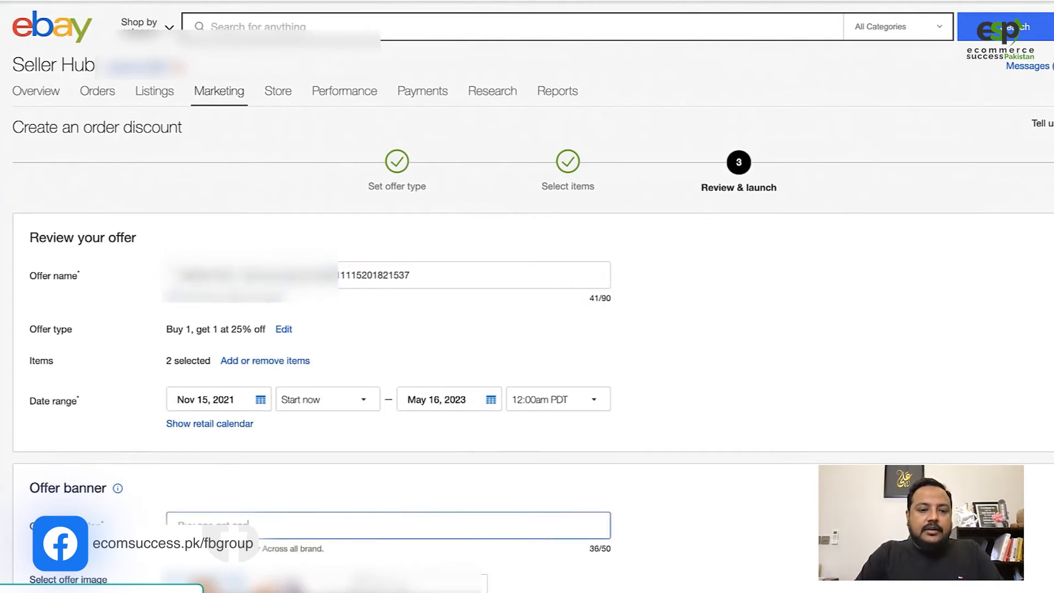
text(other for 20)
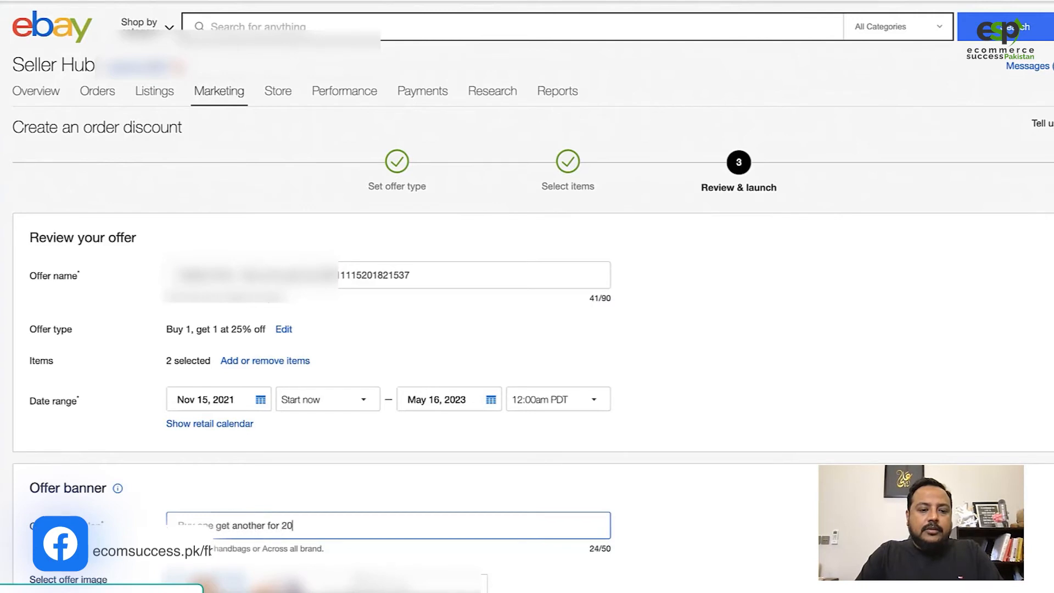
text(% off)
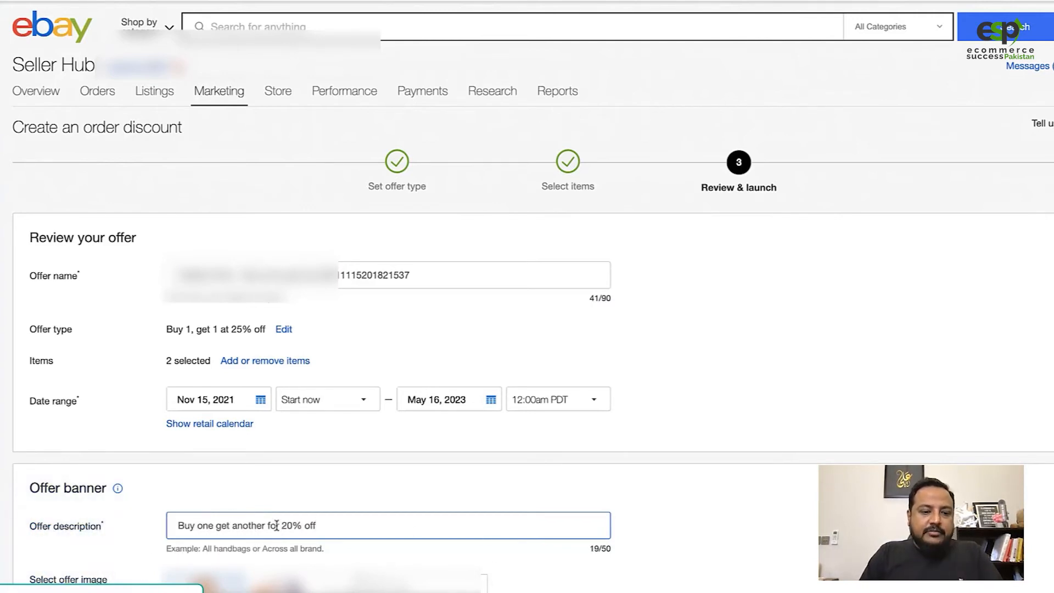
click(295, 522)
key(BackSpace)
text(5)
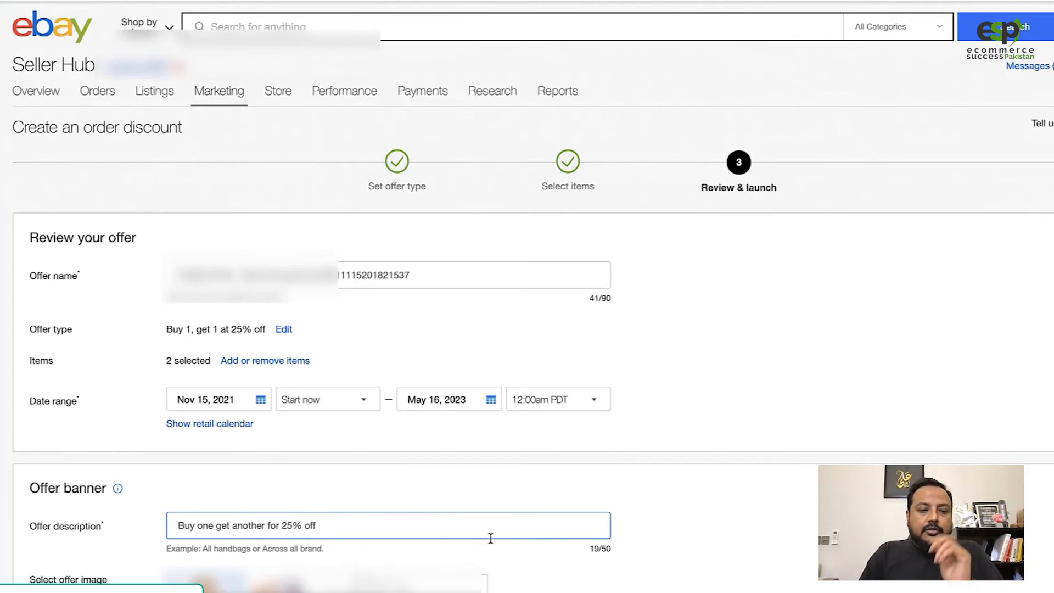
drag(246, 330, 213, 329)
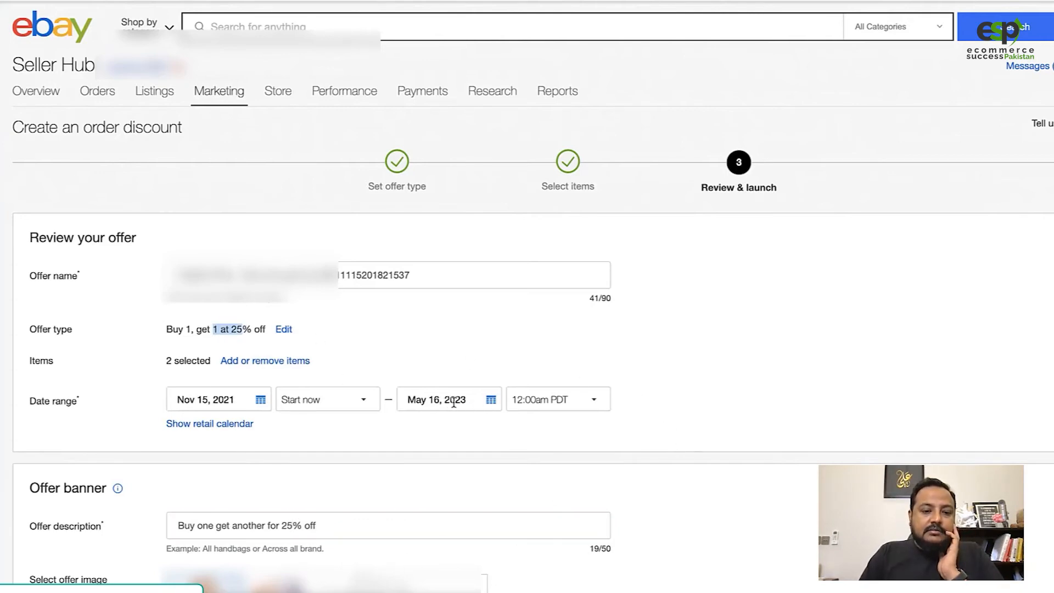
- Set the end of the offer's date range to Dec 15, 2021
click(488, 401)
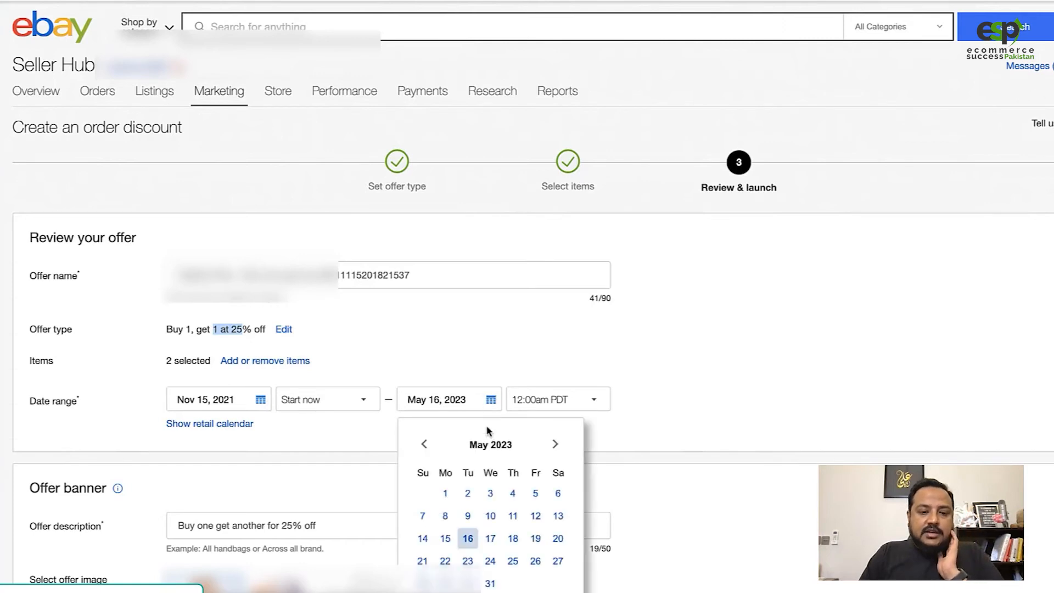
click(423, 446)
click(423, 446)
click(423, 446)
click(423, 446)
click(423, 446)
click(423, 446)
click(423, 446)
click(423, 446)
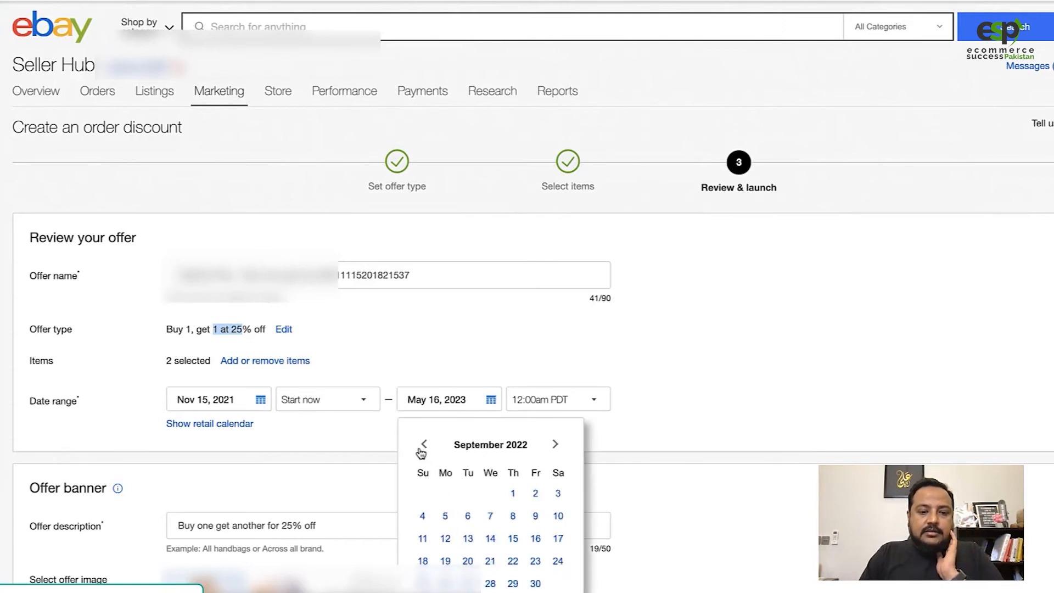
click(423, 446)
click(422, 446)
click(423, 445)
click(423, 446)
click(422, 445)
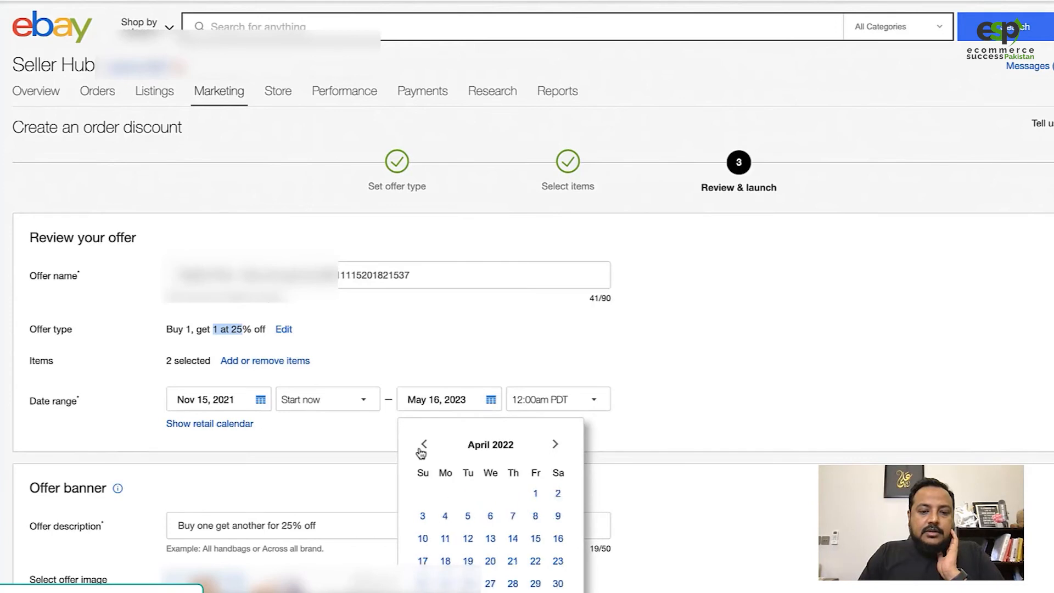
click(422, 446)
click(422, 446)
click(423, 446)
click(422, 446)
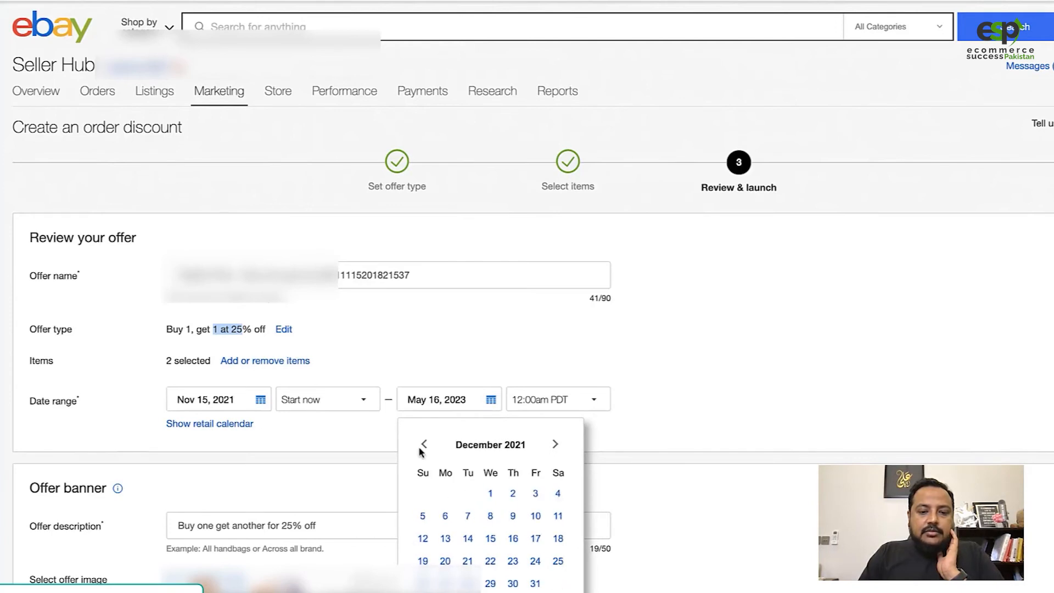
scroll(490, 549, down, 1)
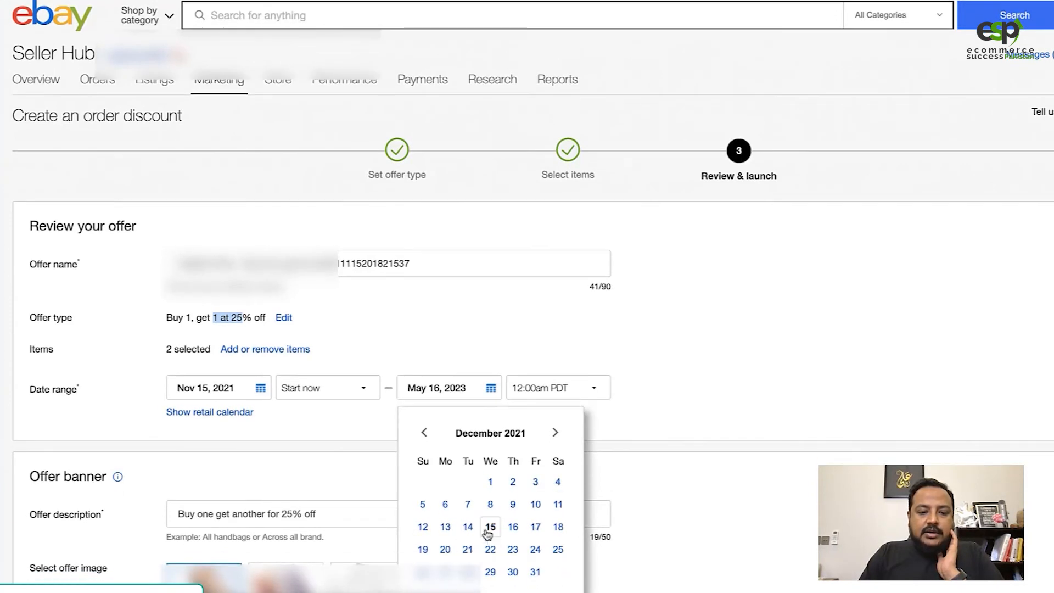
click(491, 528)
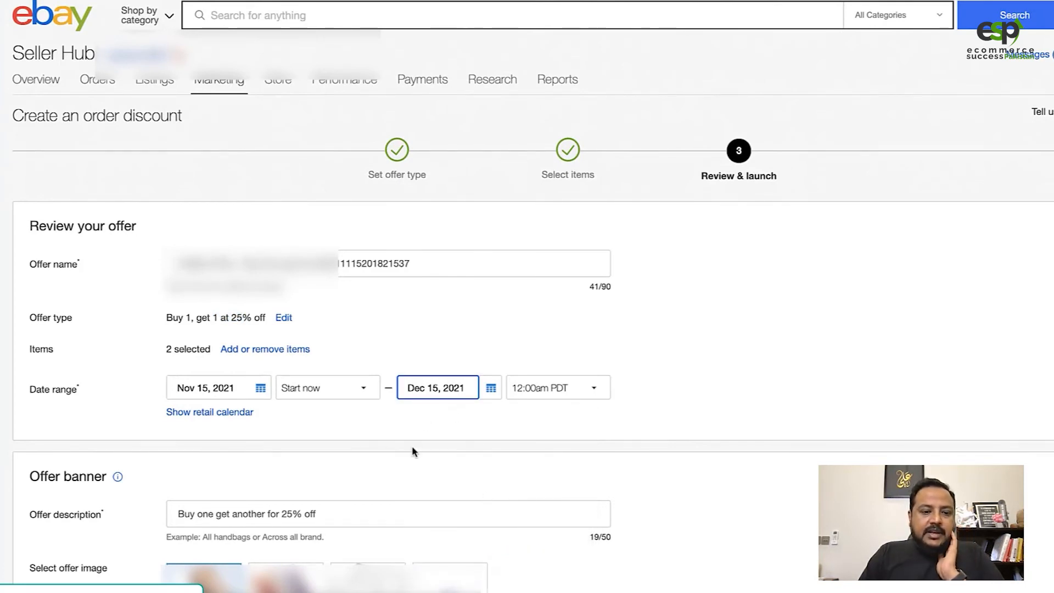
- Launch the order discount and show the available actions for the first promotion in the offers list
scroll(456, 464, down, 5)
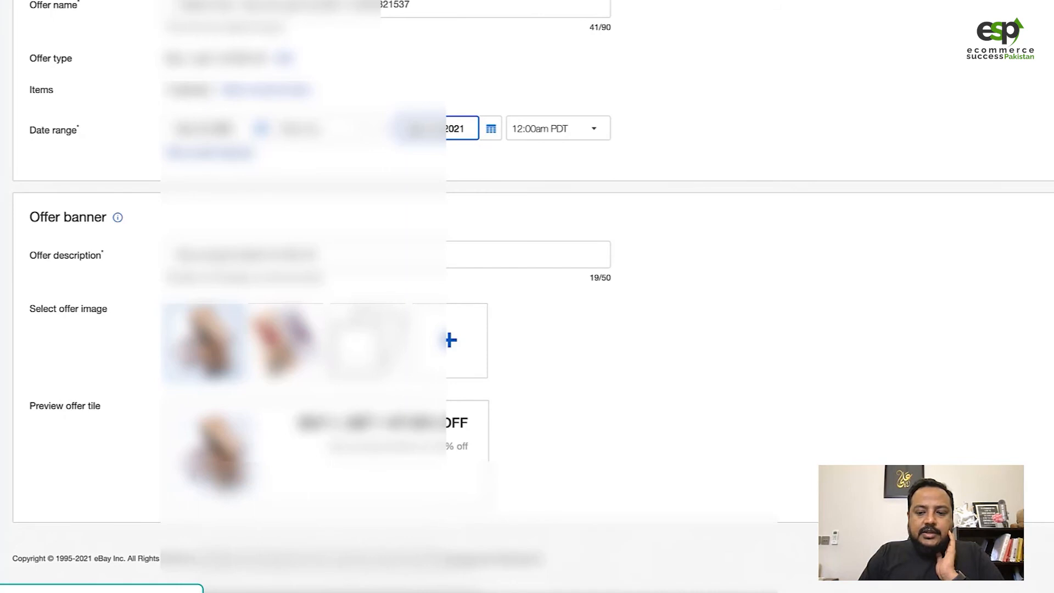
click(845, 494)
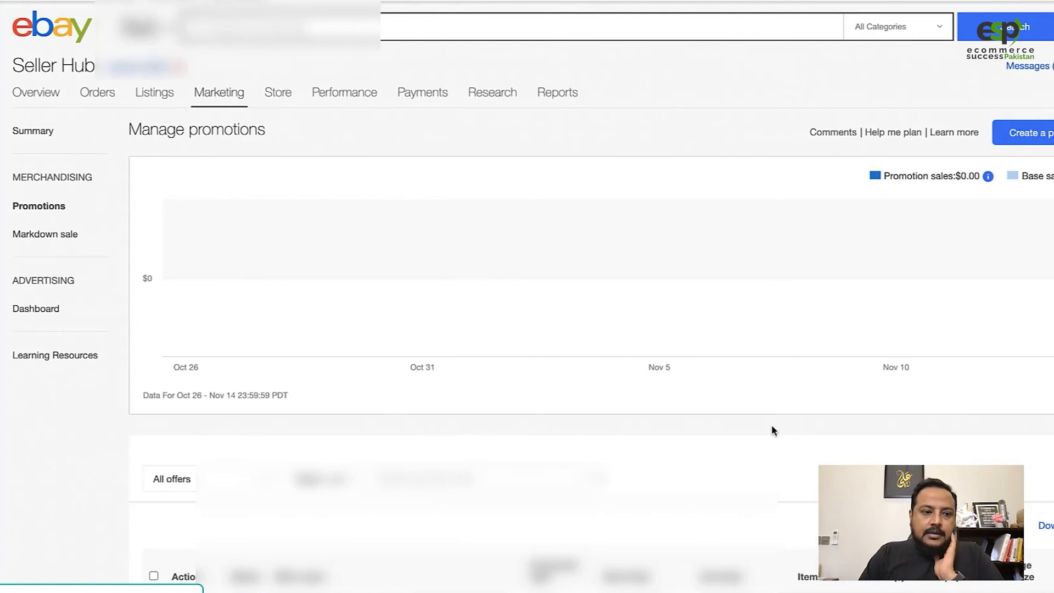
scroll(767, 461, down, 2)
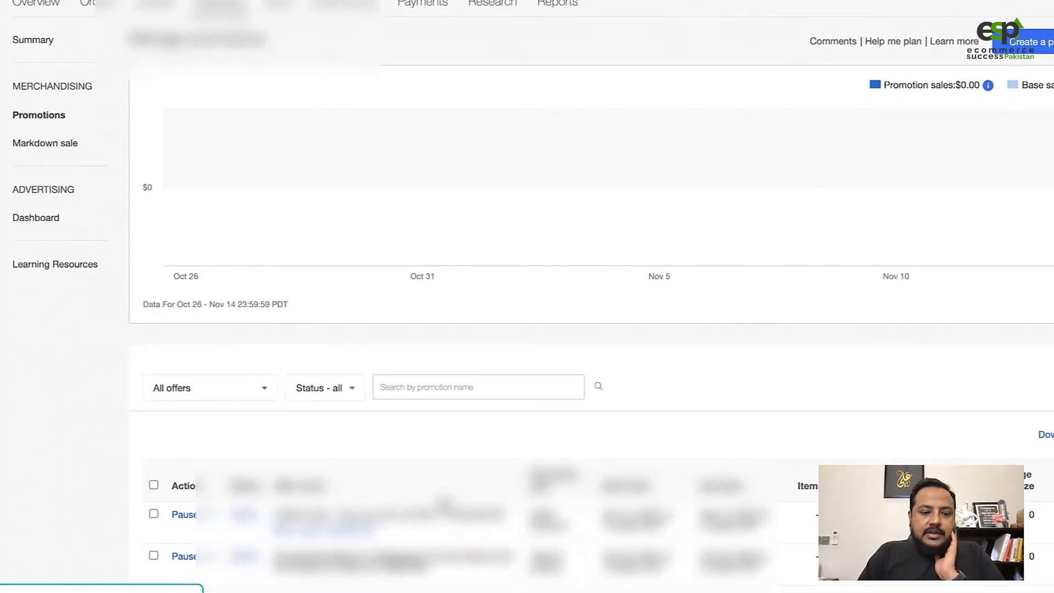
click(202, 514)
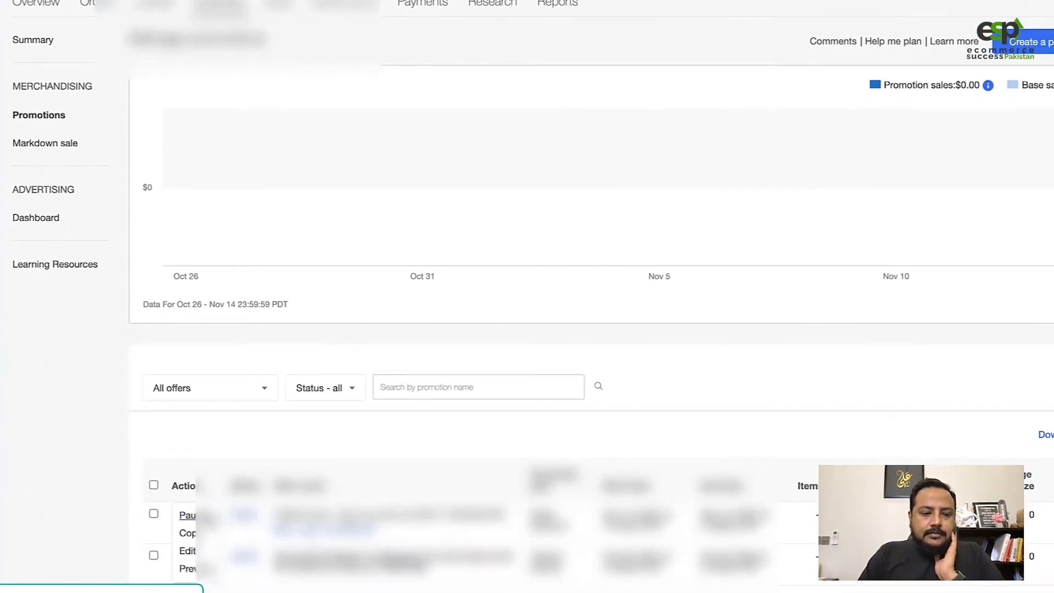